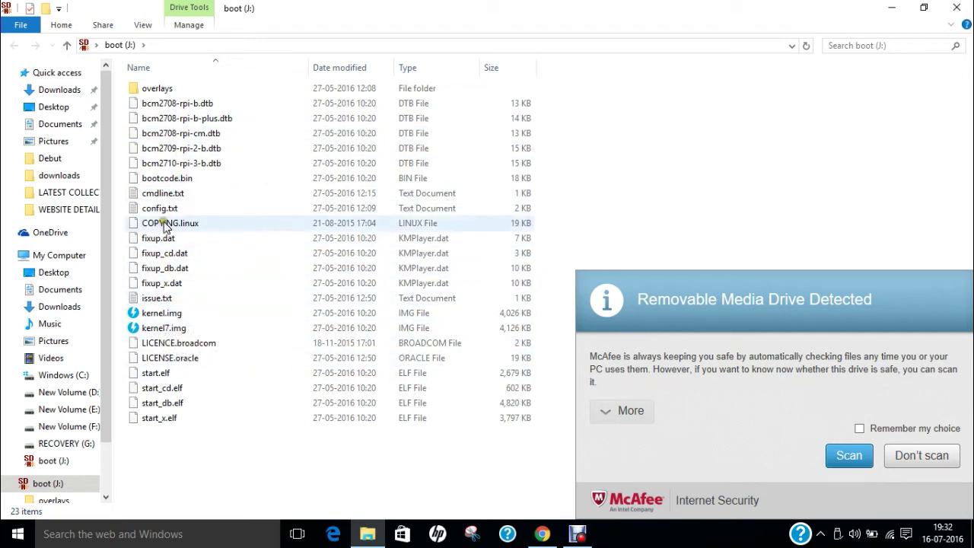
Dismiss the McAfee drive alert without scanning and open config.txt in Notepad
left_click(914, 456)
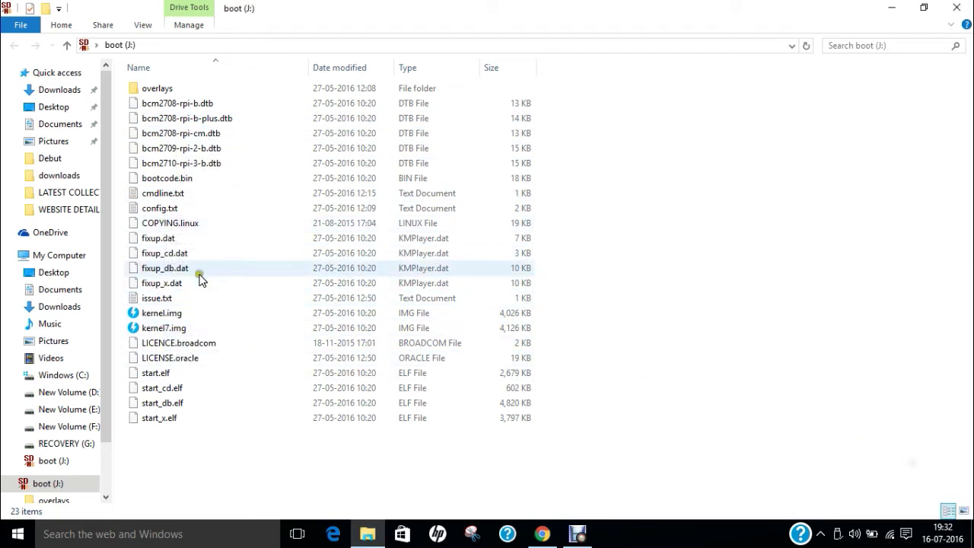
left_click(161, 213)
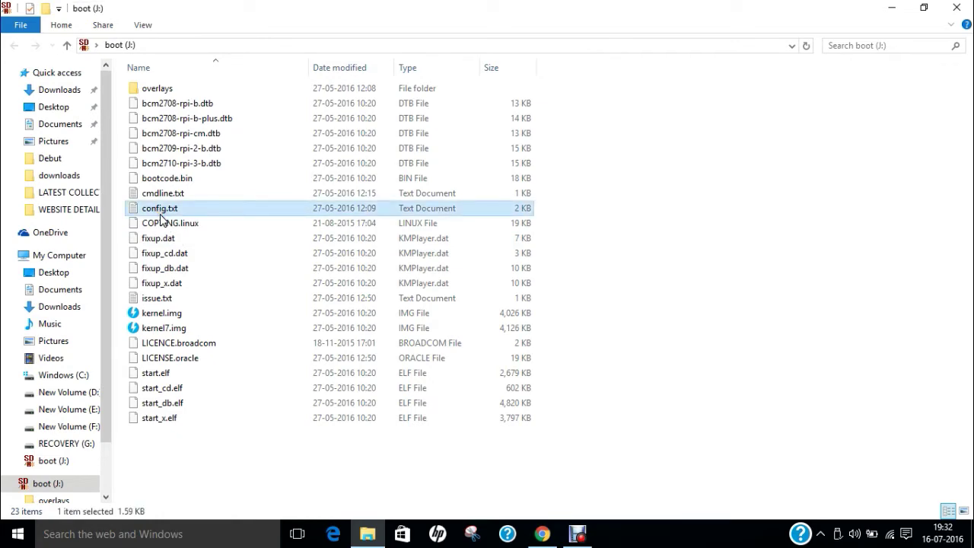
double_click(160, 217)
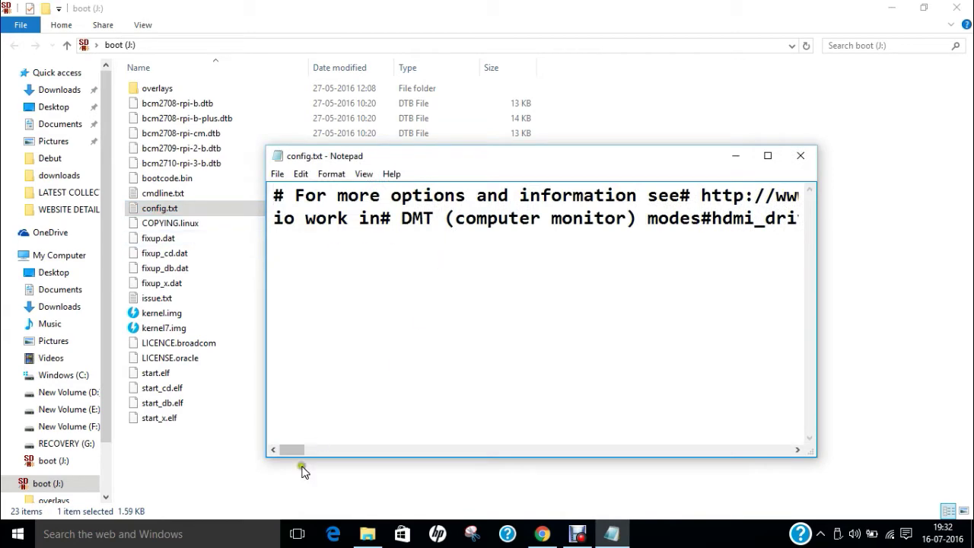
Close the Notepad view and bring up the context menu for config.txt
mouse_move(289, 450)
left_mouse_down()
mouse_move(465, 450)
mouse_move(272, 453)
left_mouse_up()
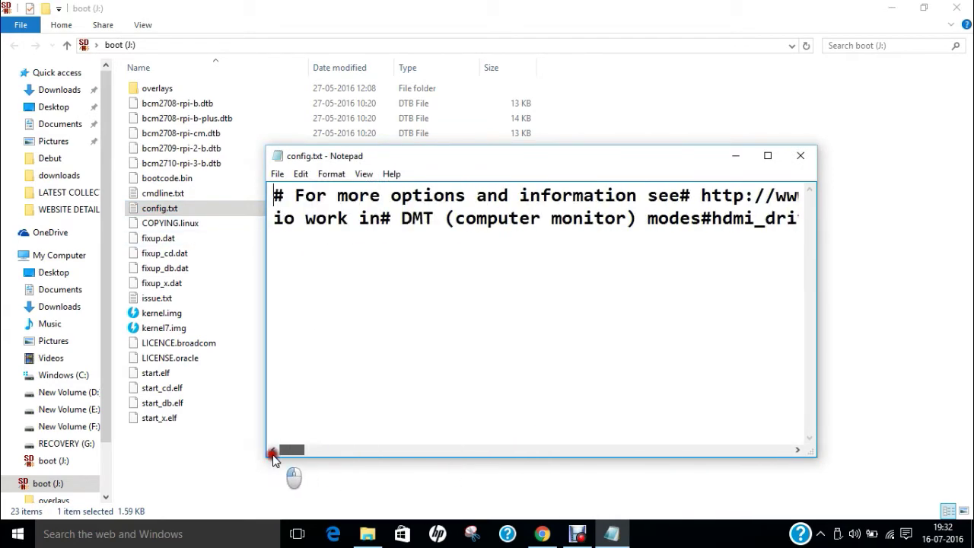
left_click(800, 155)
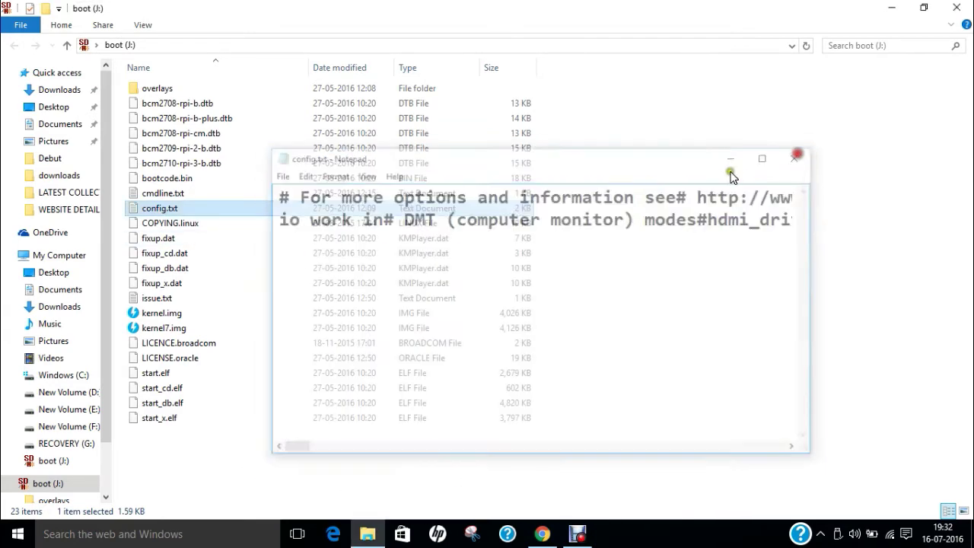
right_click(150, 209)
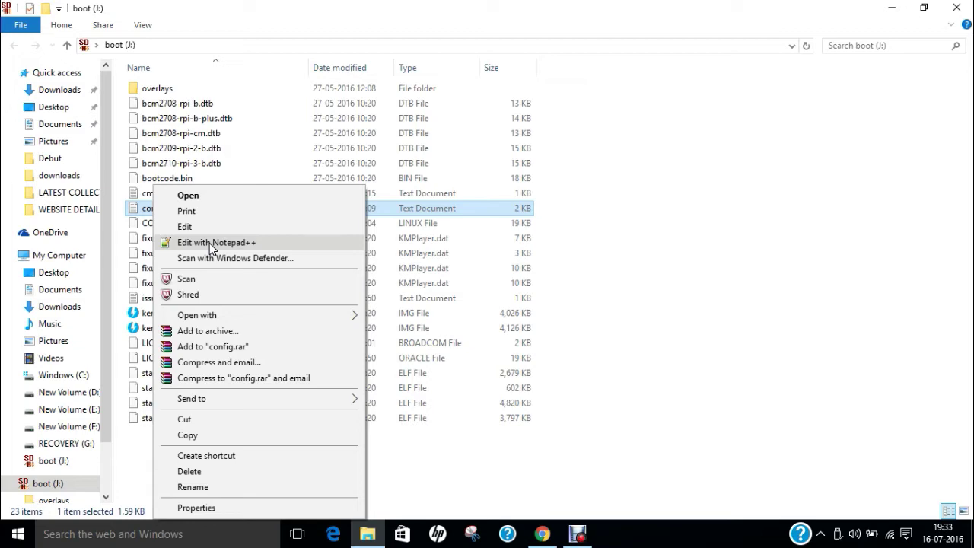
Open config.txt with Edit with Notepad++ and scroll through its commented HDMI display settings
left_click(209, 243)
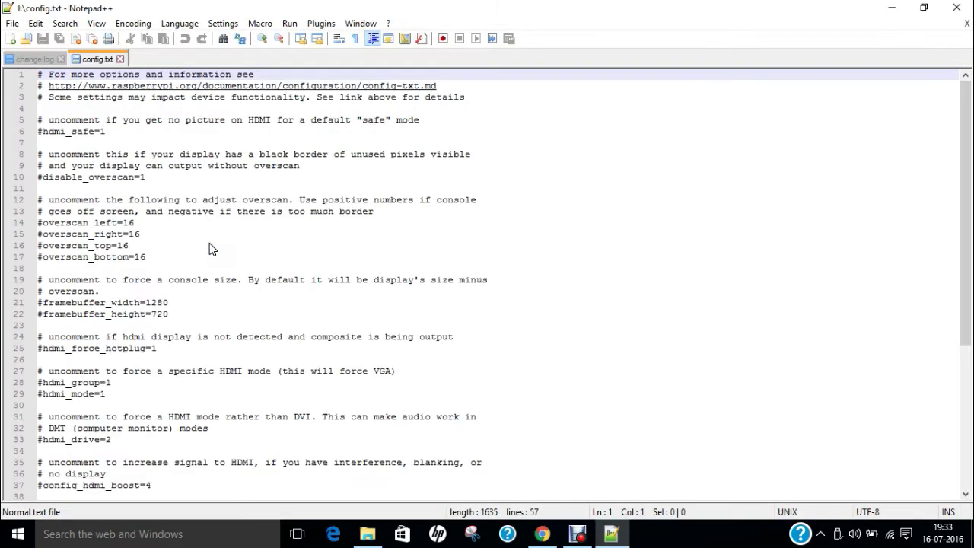
scroll(219, 180, "down", 2)
scroll(218, 180, "down", 2)
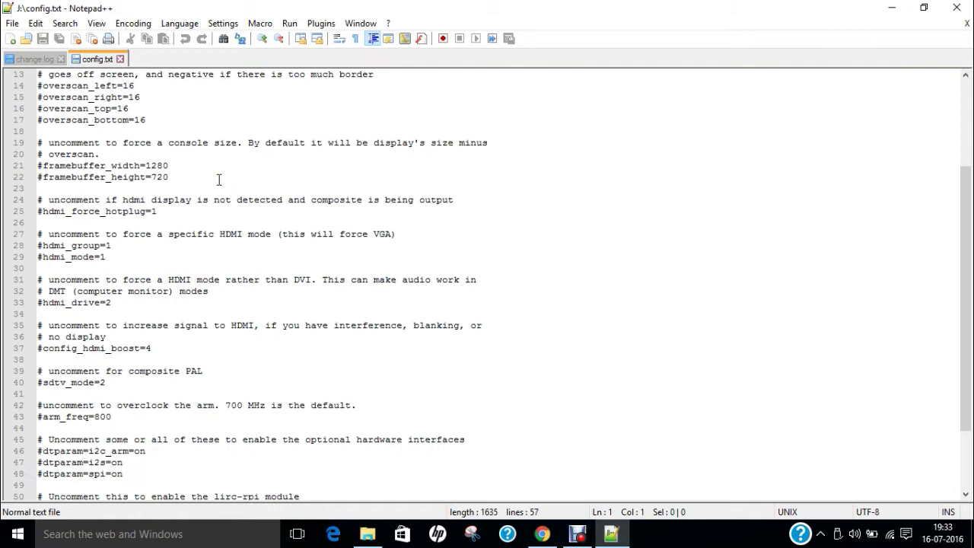
scroll(219, 180, "down", 1)
scroll(219, 180, "up", 5)
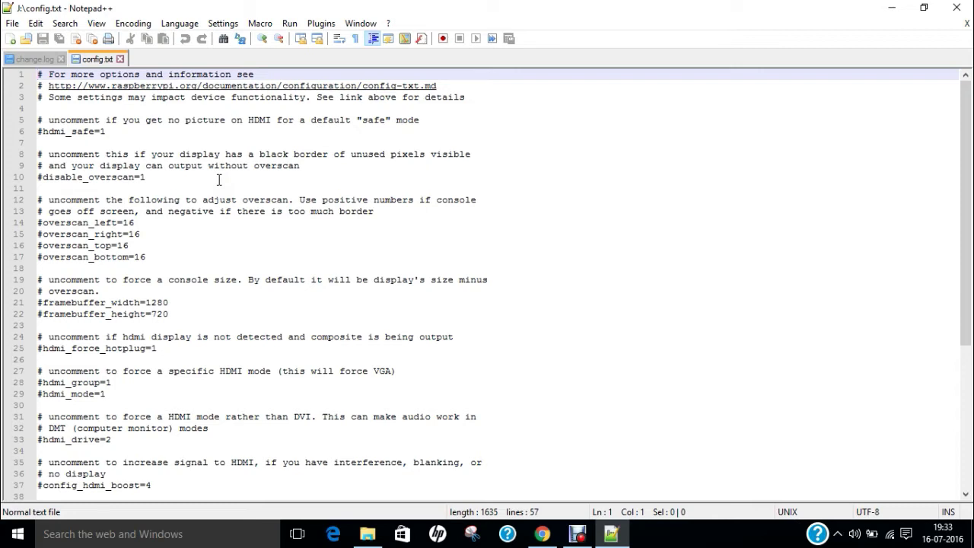
Delete the # on line 25 so hdmi_force_hotplug=1 is active
left_click(45, 349)
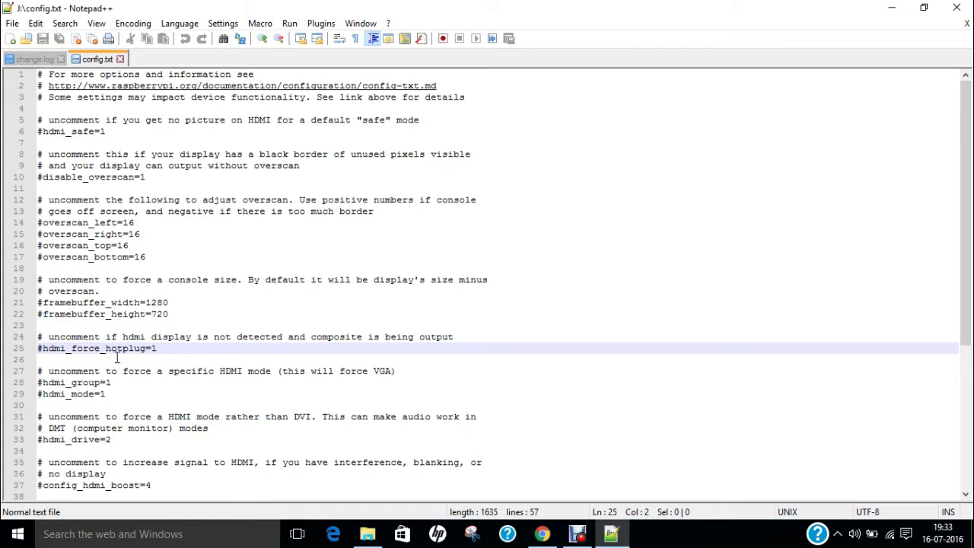
key("BackSpace")
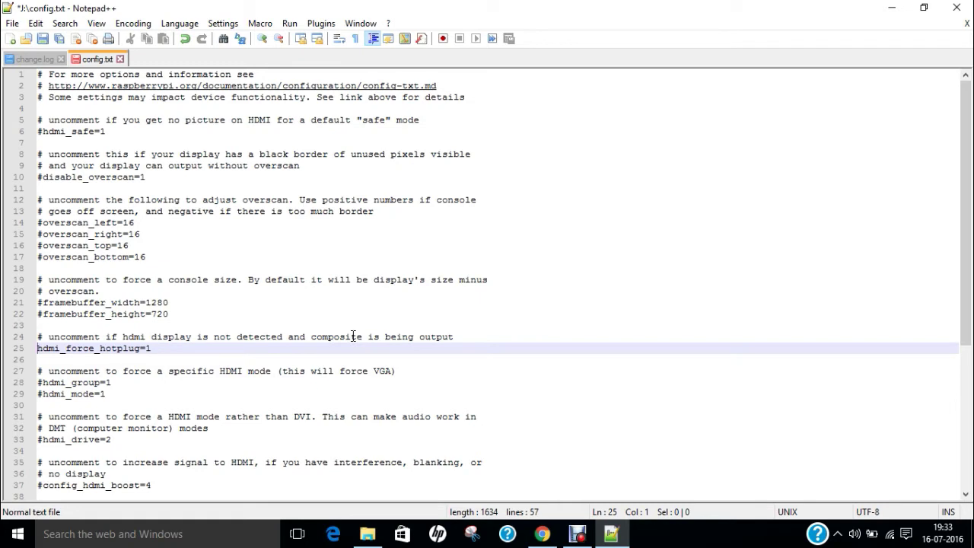
Uncomment line 28 and set hdmi_group to 2
left_click(42, 383)
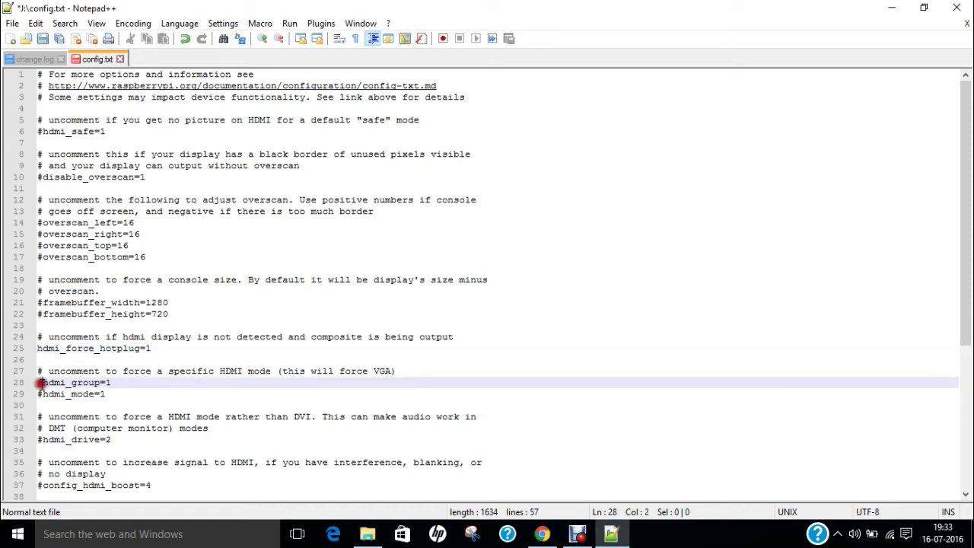
key("BackSpace")
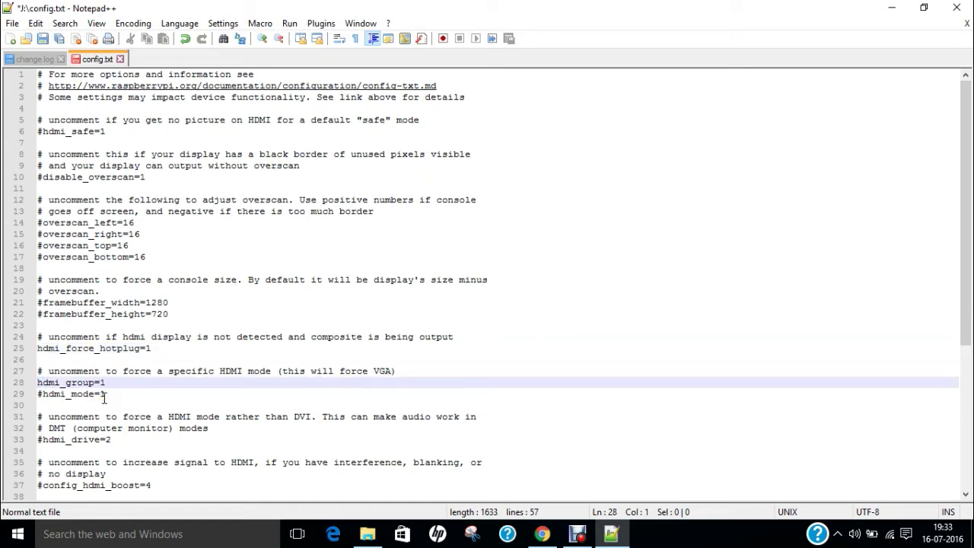
key("Right")
key("Right")
key("Right")
key("Right")
key("Right")
key("Right")
key("Right")
key("Right")
key("Right")
key("Right")
key("Right")
key("Right")
key("BackSpace")
type("2")
Uncomment line 29 and set hdmi_mode to 16
left_click(104, 395)
key("Left")
key("Left")
key("Left")
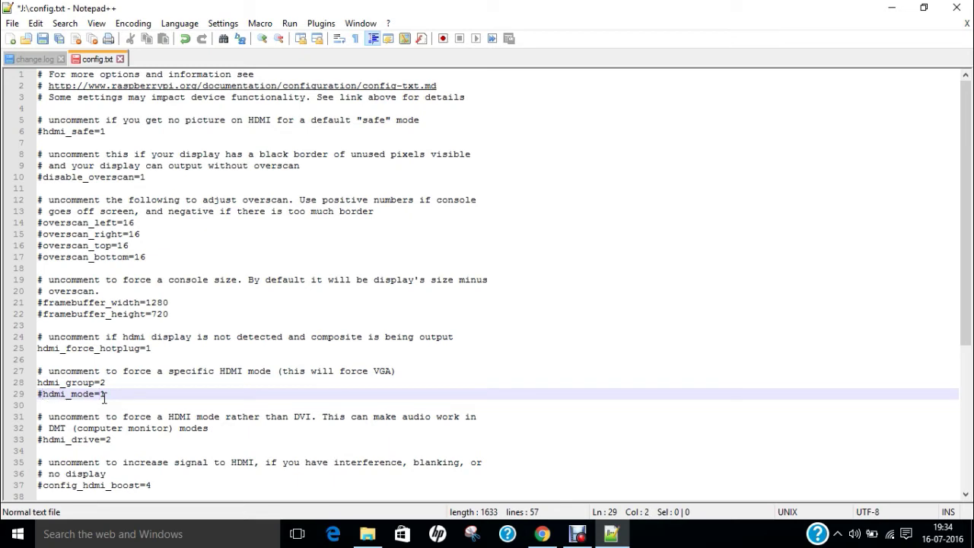
key("BackSpace")
key("Right")
key("Right")
key("Right")
key("Right")
key("Right")
key("Right")
key("Right")
key("Right")
key("Right")
key("Right")
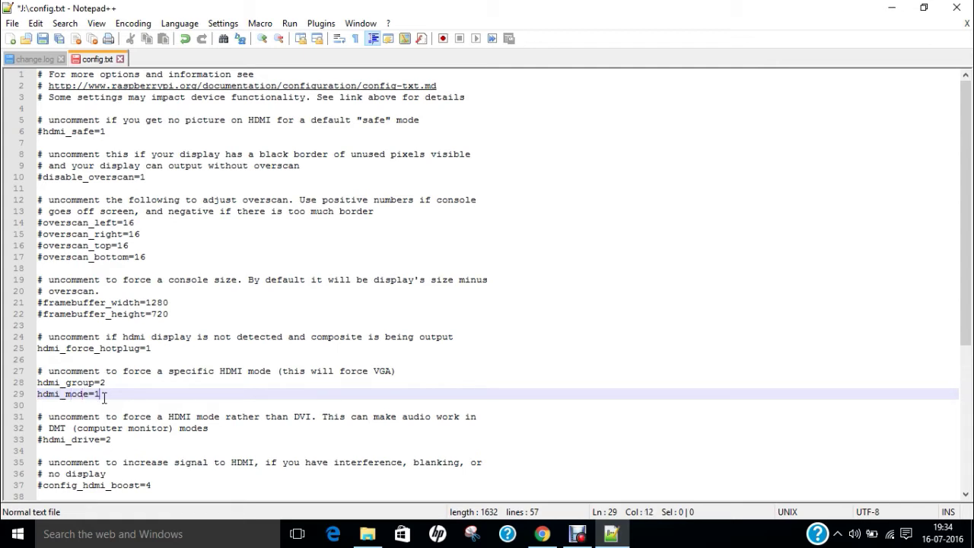
type("6")
Uncomment hdmi_drive=2 on line 33 and save config.txt with File > Save
left_click(42, 439)
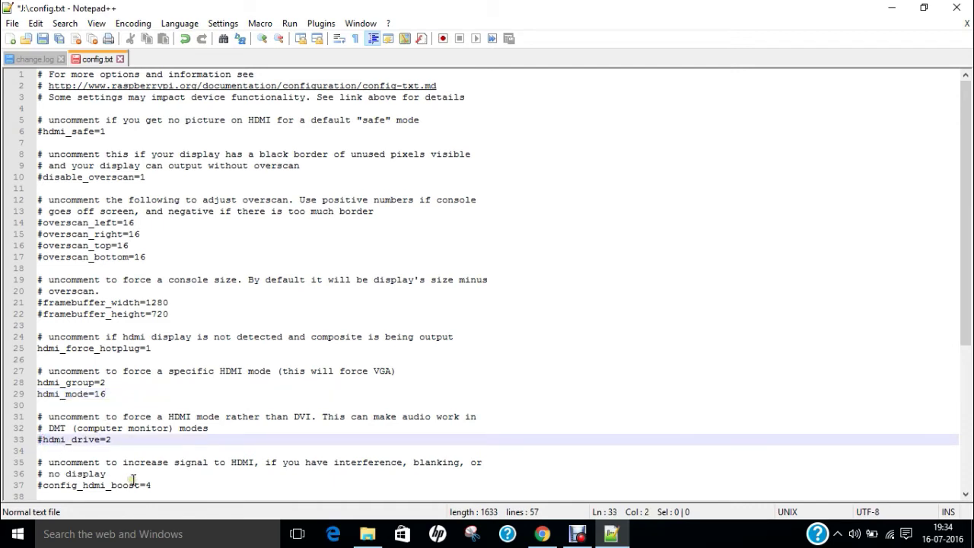
key("BackSpace")
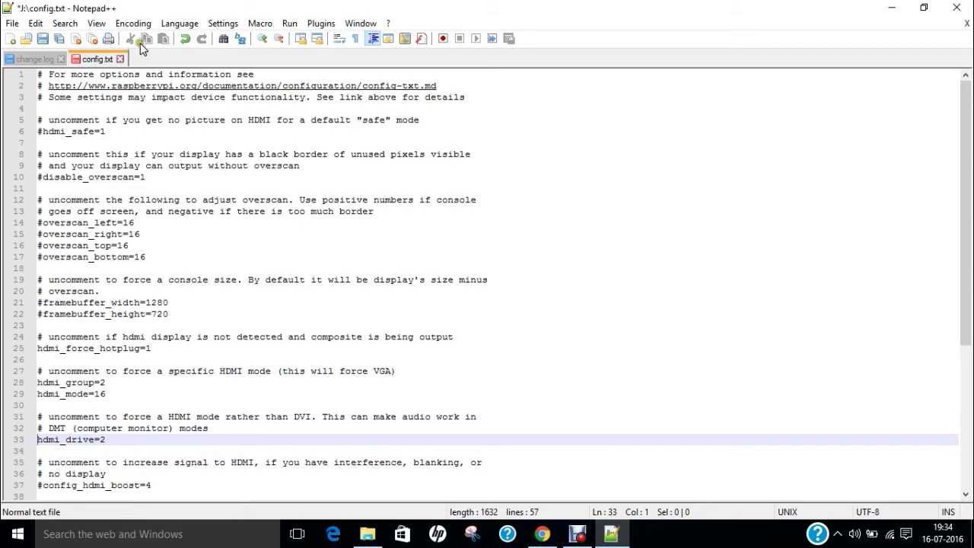
left_click(12, 22)
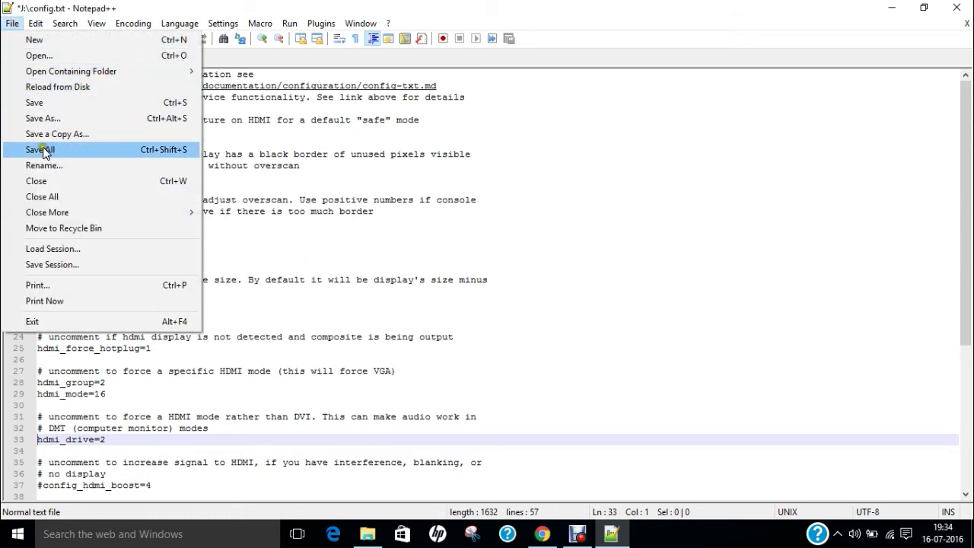
left_click(40, 102)
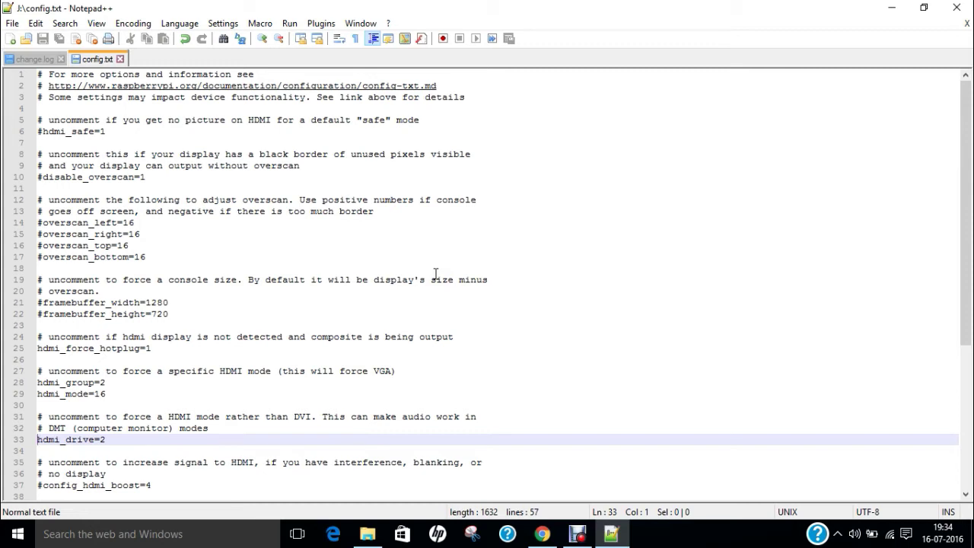
left_click(669, 540)
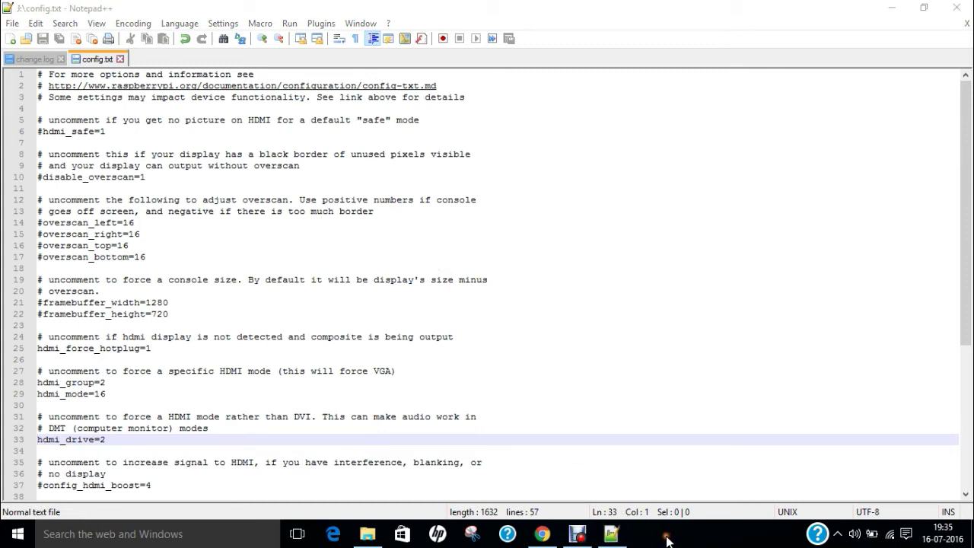